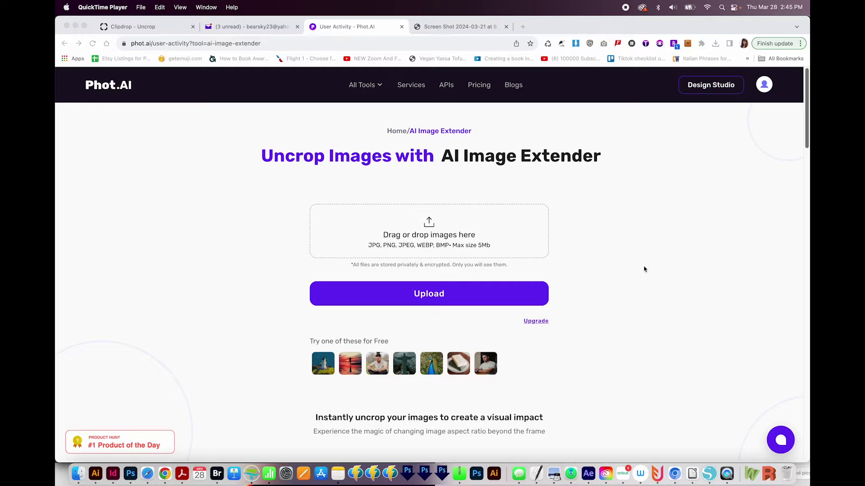
# Upload the Screen Shot 2024-03-21 barrel-racing image into Phot.AI's extender canvas at 630 × 651.
pyautogui.click(381, 301)
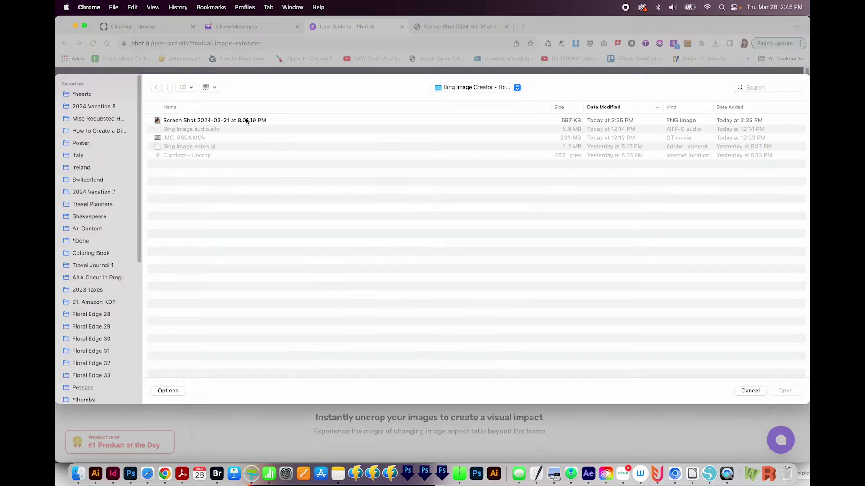
pyautogui.click(247, 120)
pyautogui.press('Return')
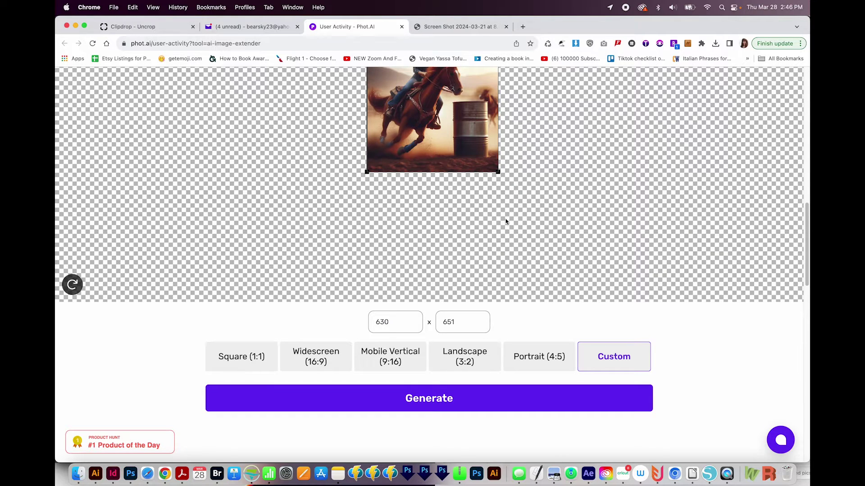
# Apply the Widescreen (16:9) preset to extend the canvas to 1158 × 651.
pyautogui.click(317, 356)
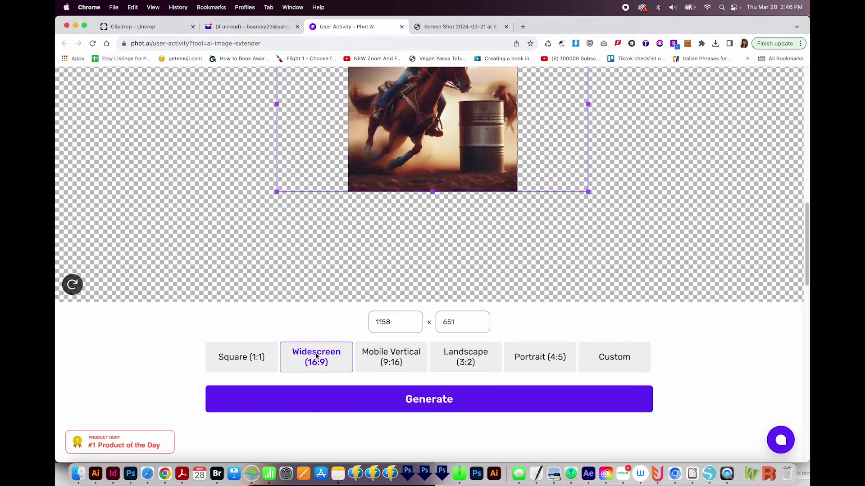
pyautogui.scroll(3, 533, 163)
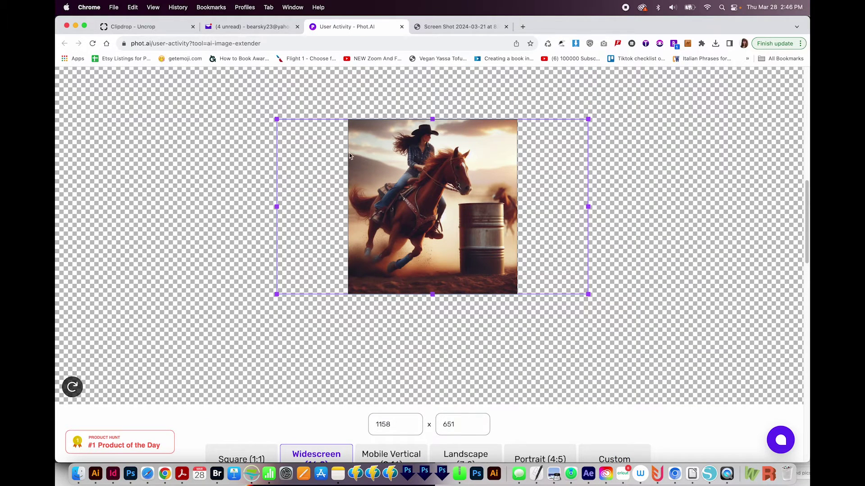
pyautogui.scroll(-10, 417, 295)
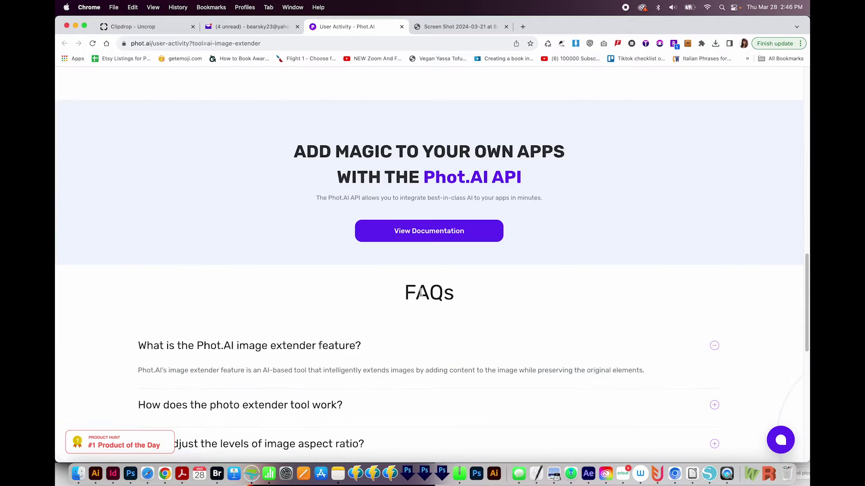
pyautogui.scroll(8, 420, 294)
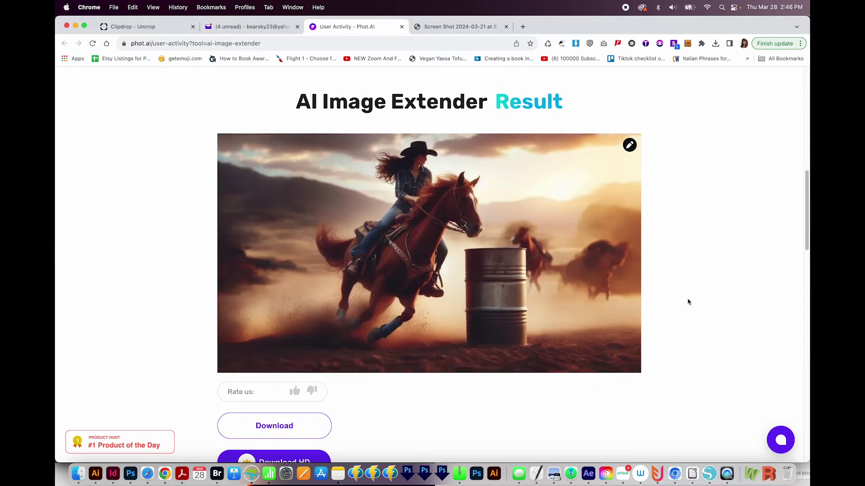
# Download the extended widescreen result as 671BU5Q9_output_0.jpeg.
pyautogui.scroll(-1, 662, 293)
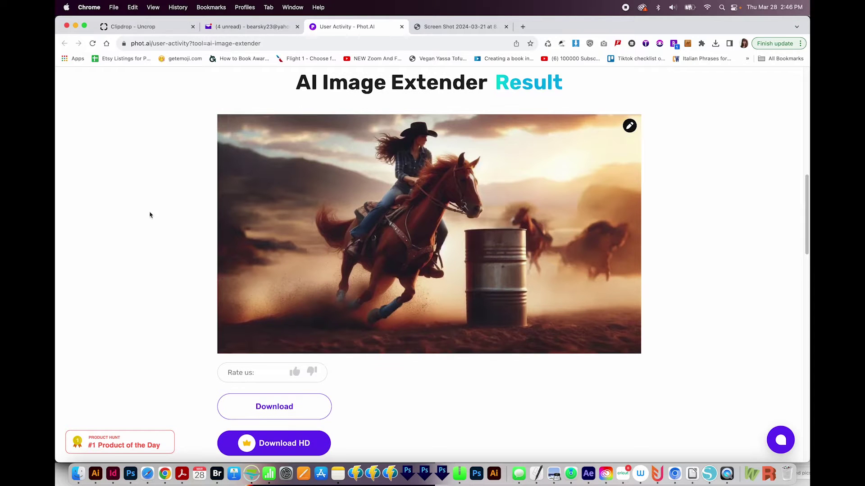
pyautogui.click(276, 407)
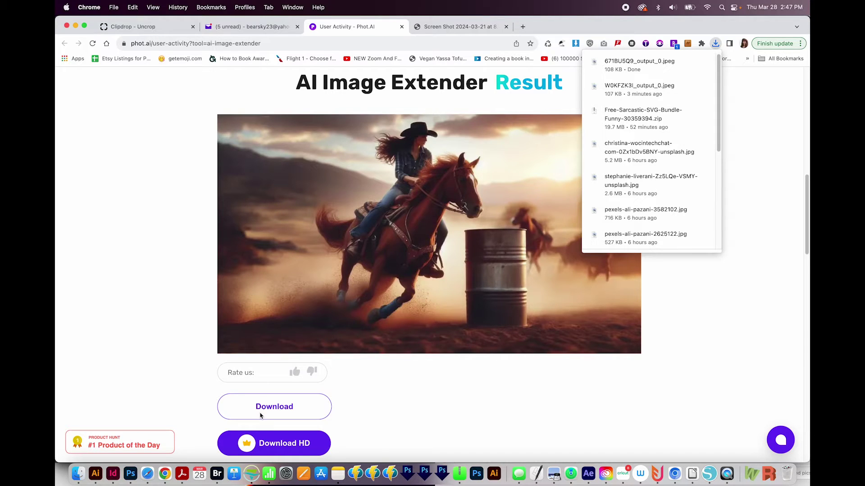
# Quick Look the downloaded JPEG in Finder, then switch to Photoshop showing the square original.
pyautogui.click(706, 64)
pyautogui.press('space')
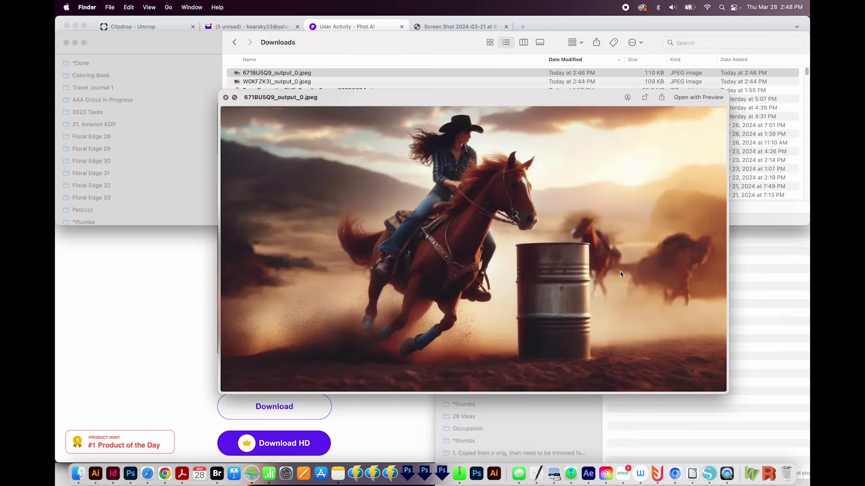
pyautogui.press('super+Tab')
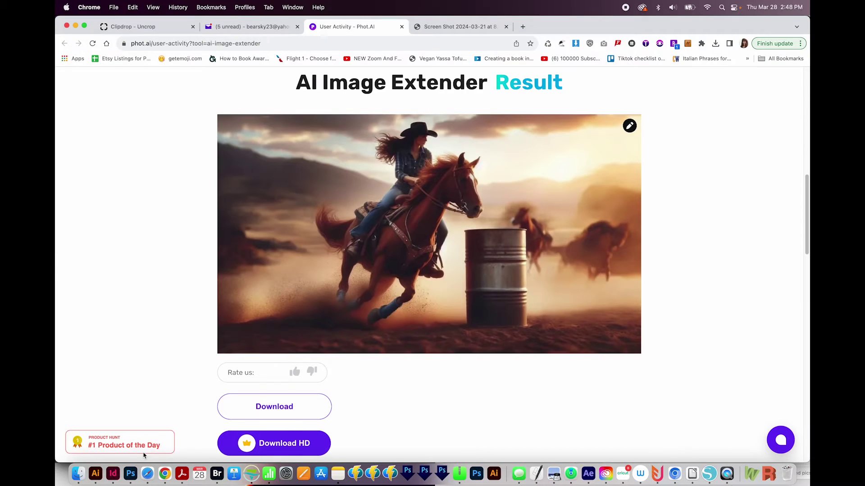
pyautogui.click(131, 475)
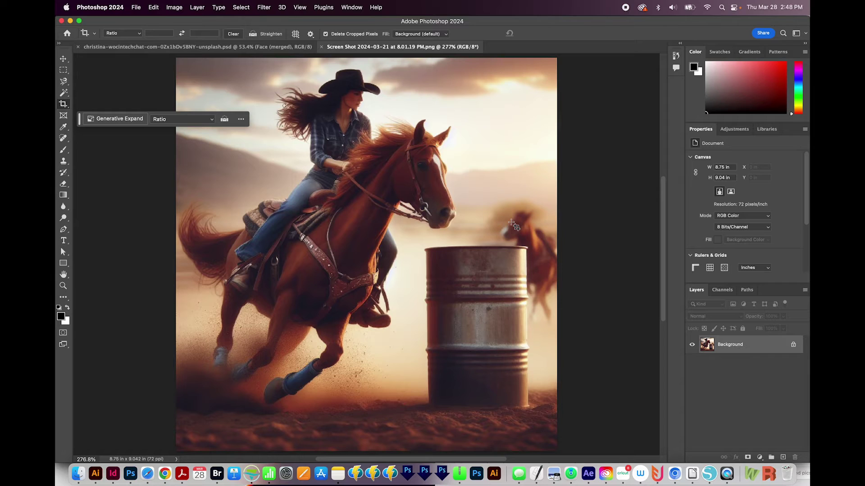
# Crop the canvas to a 16:9 ratio, widening it to 16.08 × 9.04 in with white sides.
pyautogui.press('super+1')
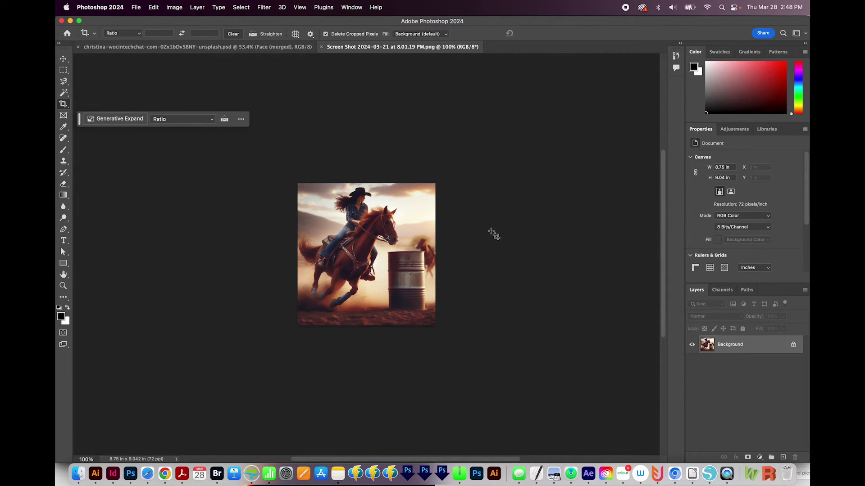
pyautogui.press('v')
pyautogui.press('c')
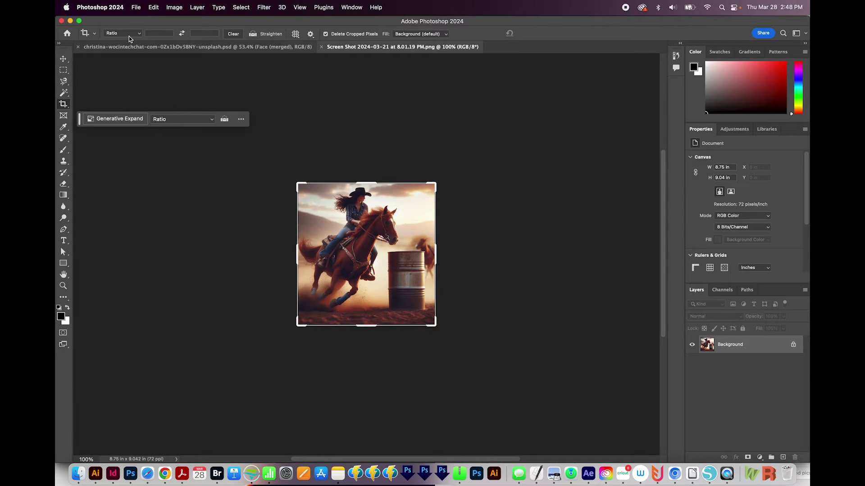
pyautogui.click(165, 34)
pyautogui.write('16')
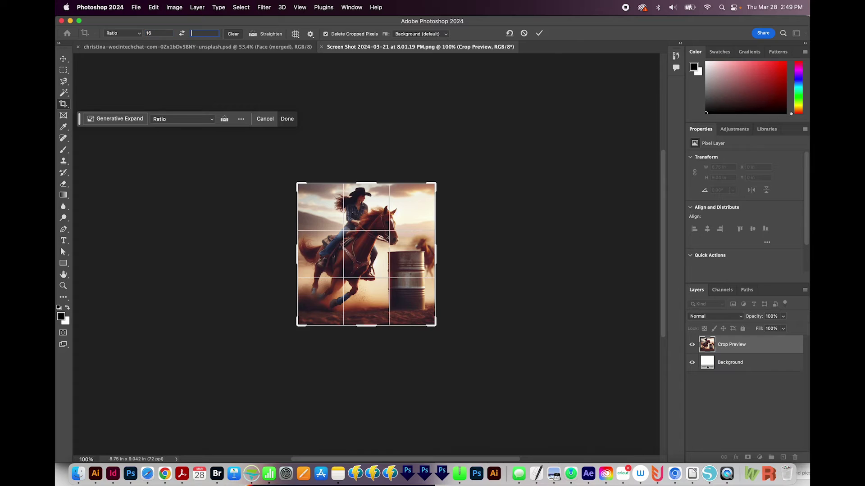
pyautogui.press('Tab')
pyautogui.write('9')
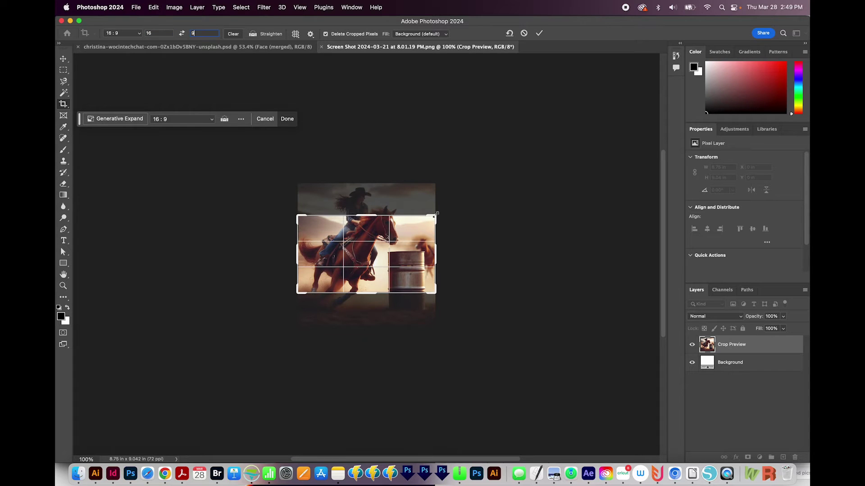
pyautogui.moveTo(435, 216); pyautogui.dragTo(490, 180)
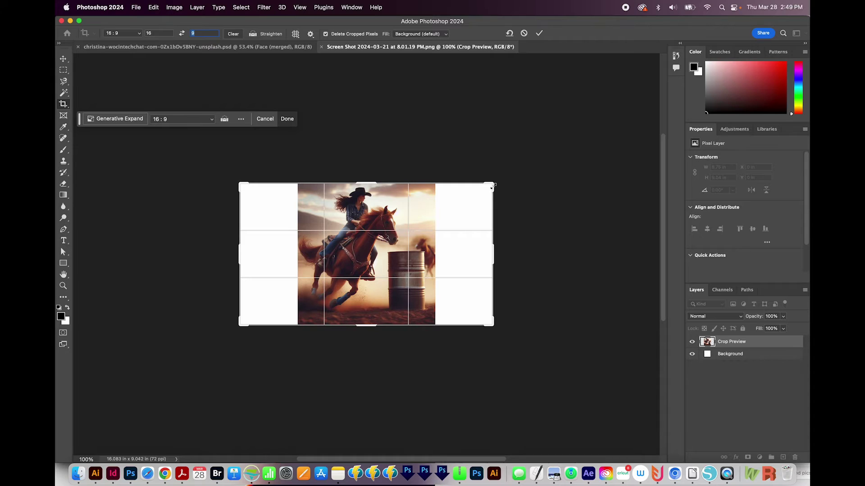
pyautogui.click(64, 70)
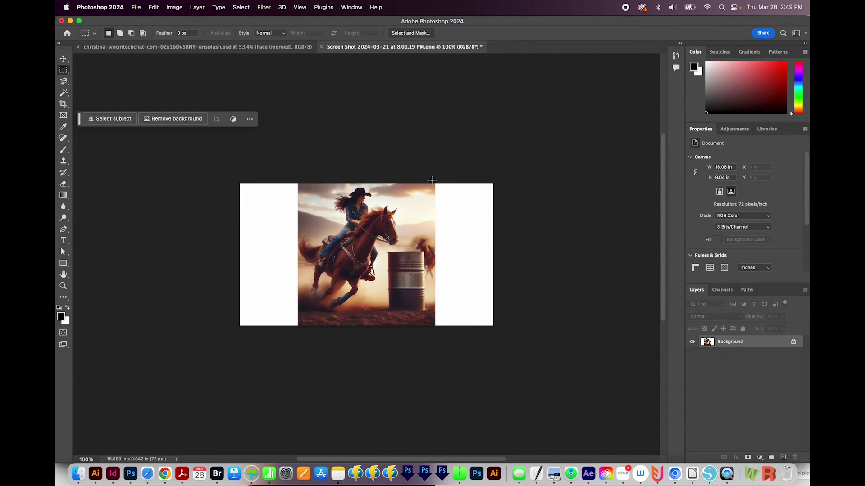
# Marquee-select the right and left white strips, slightly overlapping the photo's edges.
pyautogui.moveTo(432, 180); pyautogui.dragTo(525, 352)
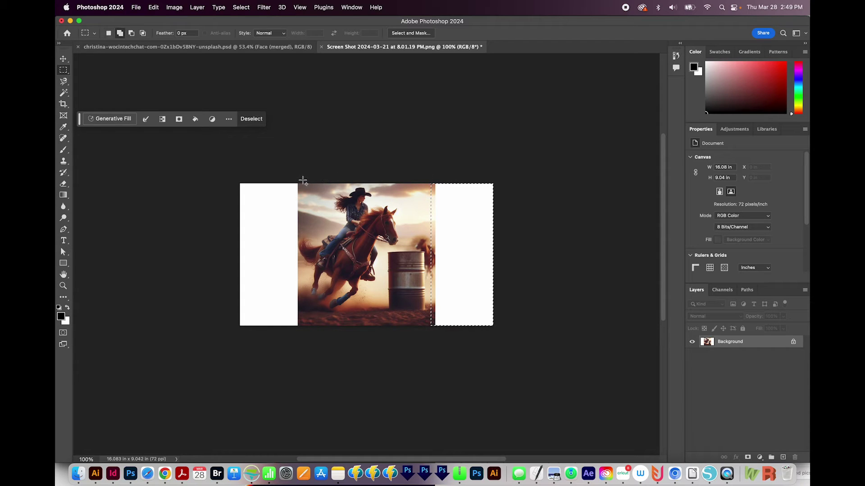
pyautogui.moveTo(301, 184); pyautogui.dragTo(221, 337)
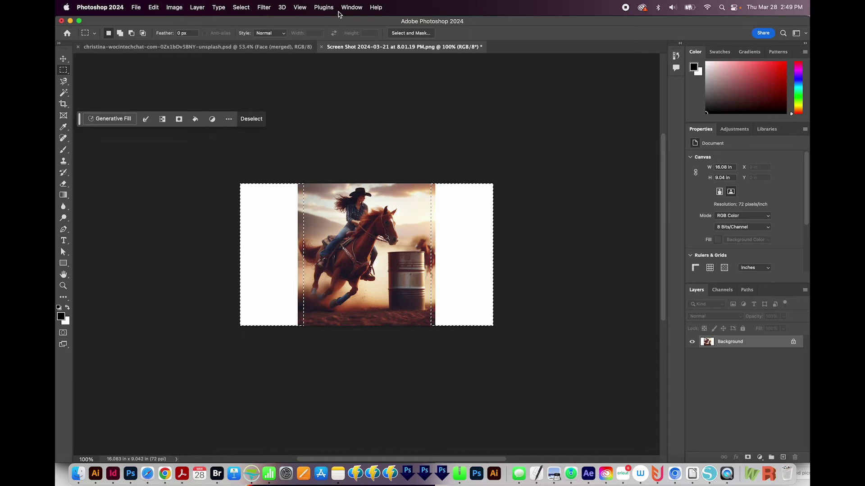
pyautogui.click(351, 8)
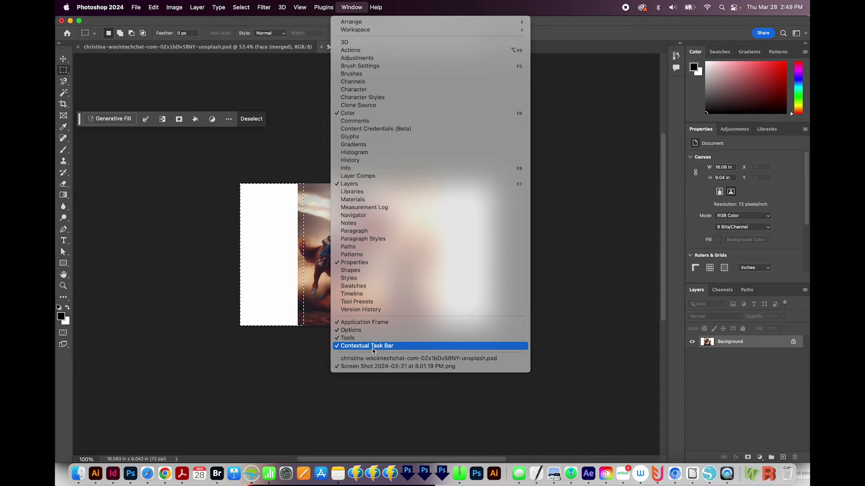
pyautogui.click(134, 139)
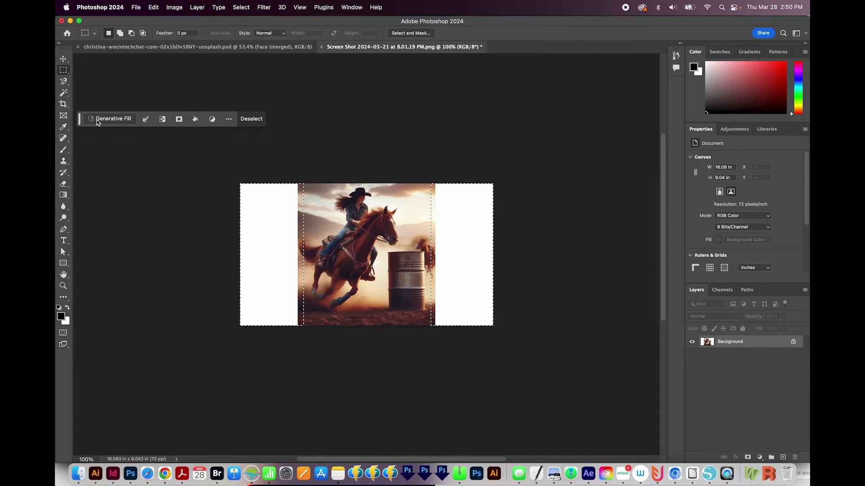
# Run Generative Fill with an empty prompt on both strips and keep variation 3/3.
pyautogui.click(101, 120)
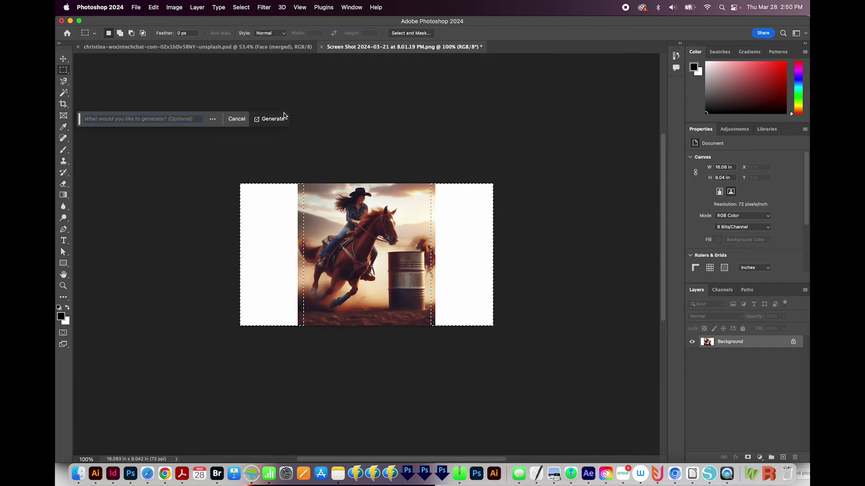
pyautogui.click(272, 119)
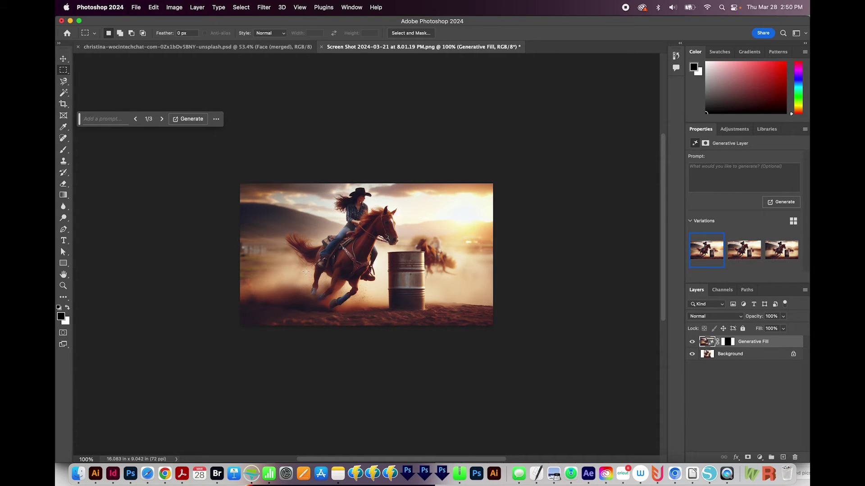
pyautogui.click(162, 120)
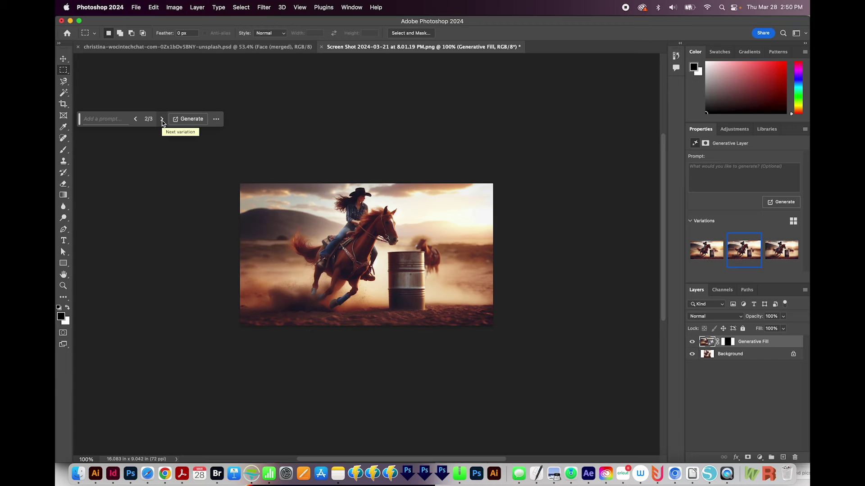
pyautogui.click(162, 119)
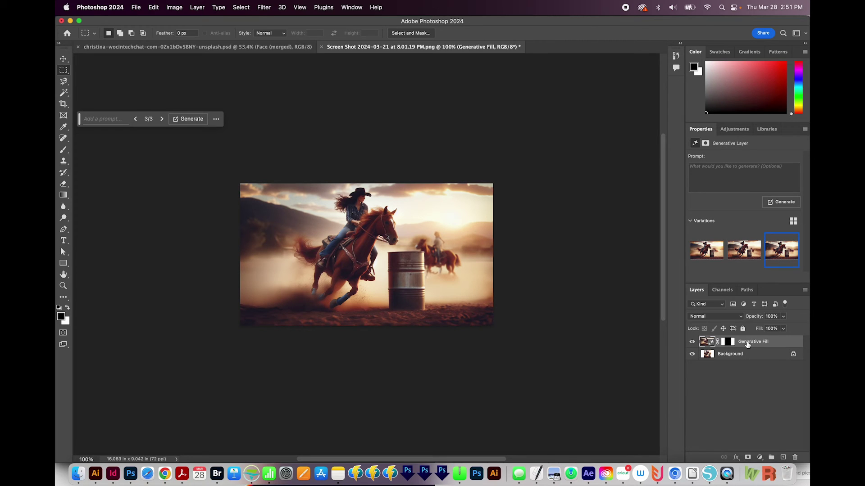
pyautogui.click(749, 392)
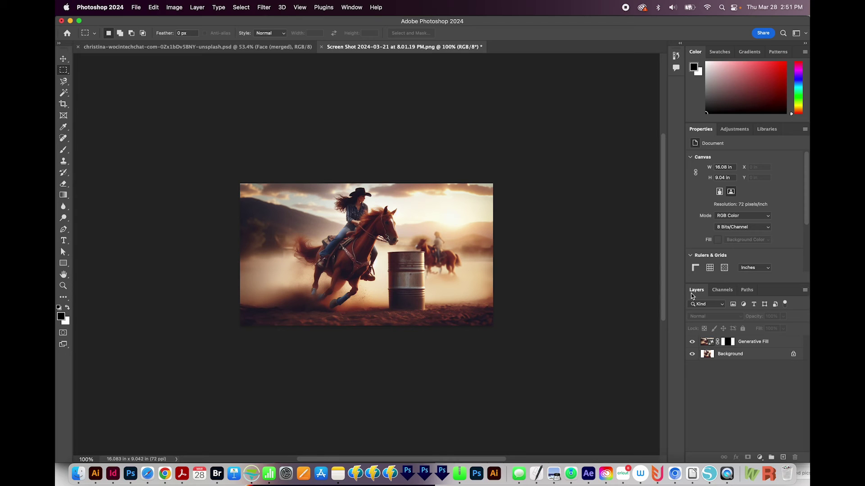
# Flatten the image into a single layer via the Layers panel menu.
pyautogui.moveTo(699, 295)
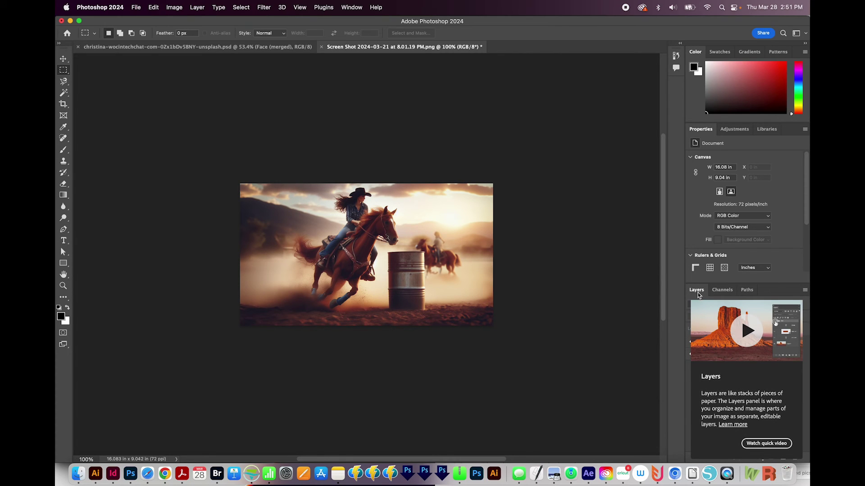
pyautogui.click(352, 7)
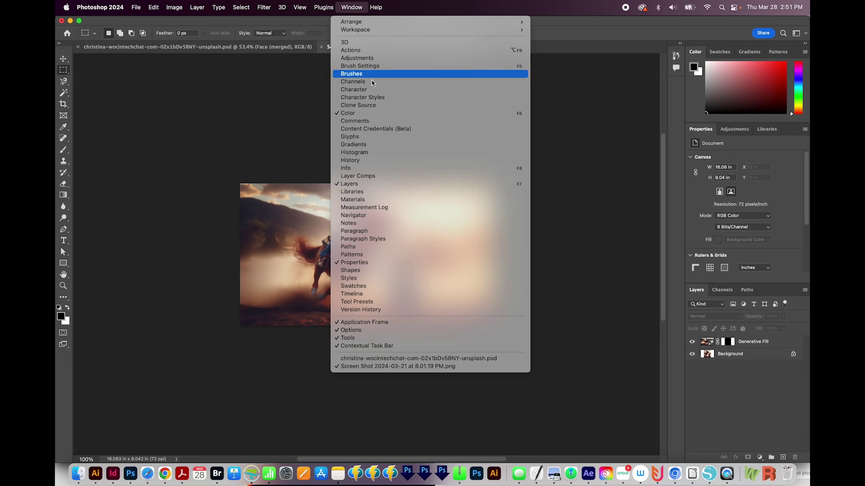
pyautogui.click(360, 185)
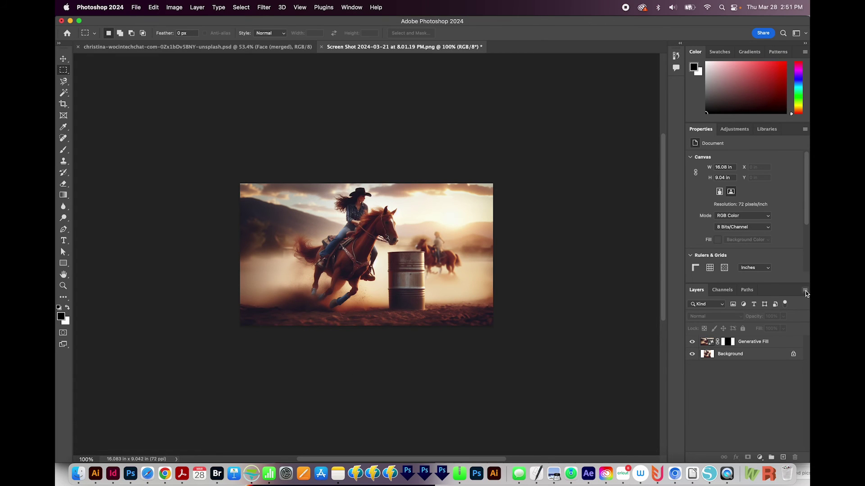
pyautogui.click(805, 291)
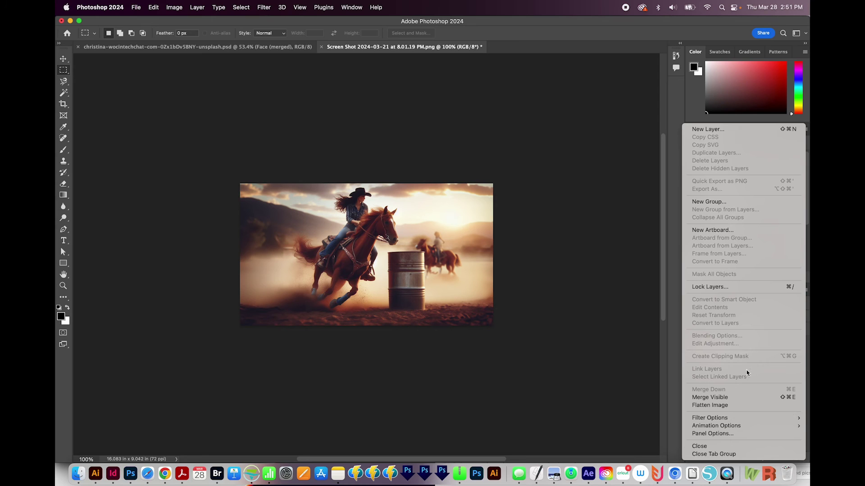
pyautogui.click(717, 404)
# Save the flattened image as a JPEG, accepting the default JPEG Options.
pyautogui.click(136, 7)
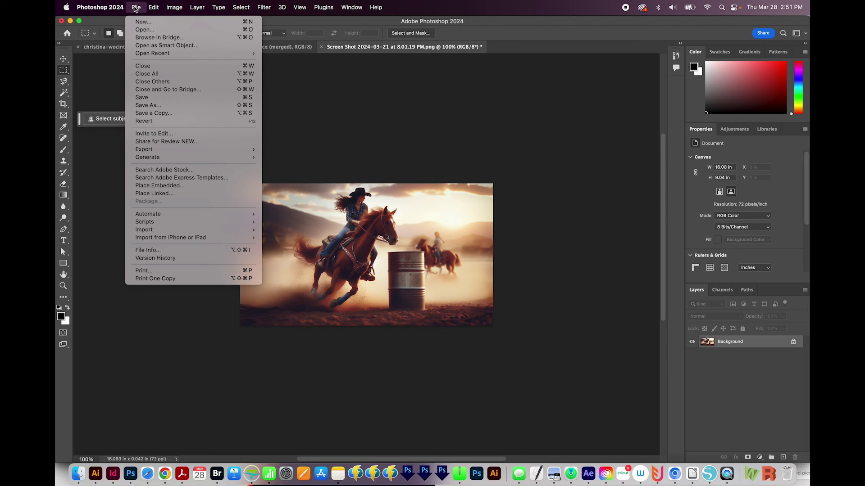
pyautogui.click(149, 105)
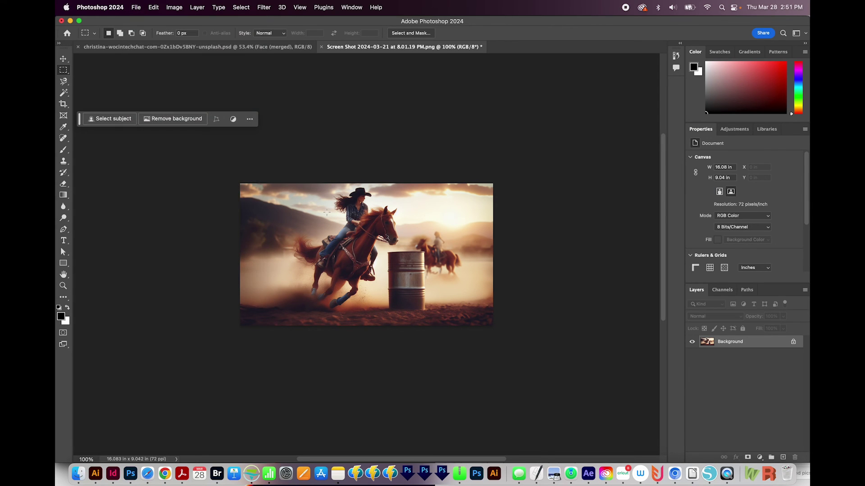
pyautogui.click(493, 346)
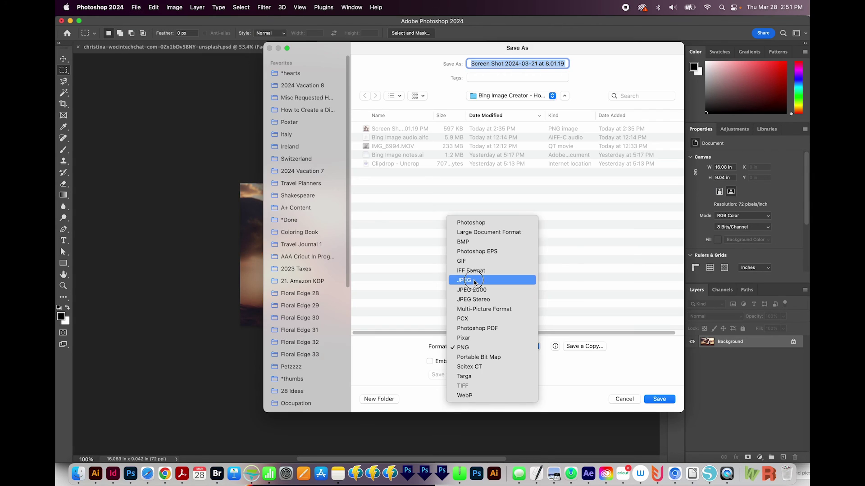
pyautogui.click(474, 281)
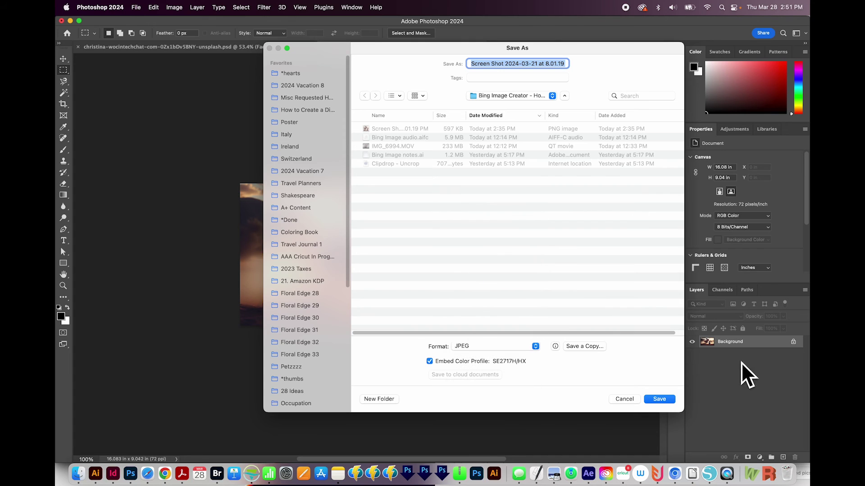
pyautogui.press('Return')
pyautogui.click(534, 120)
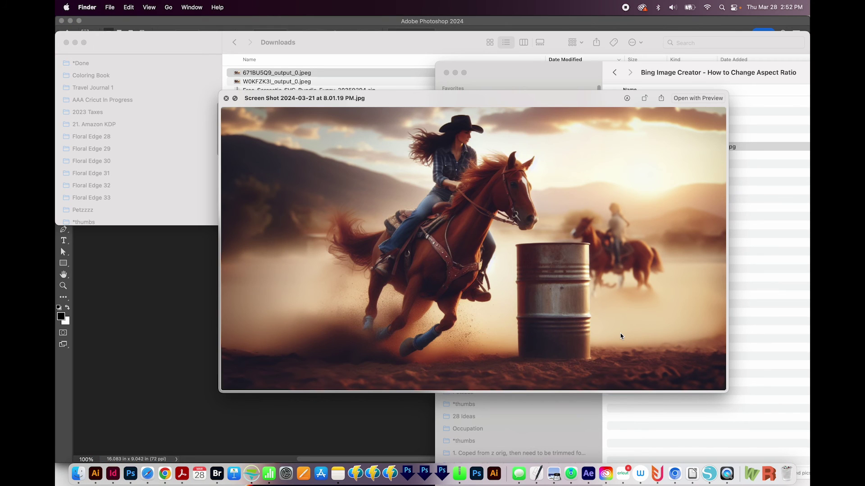